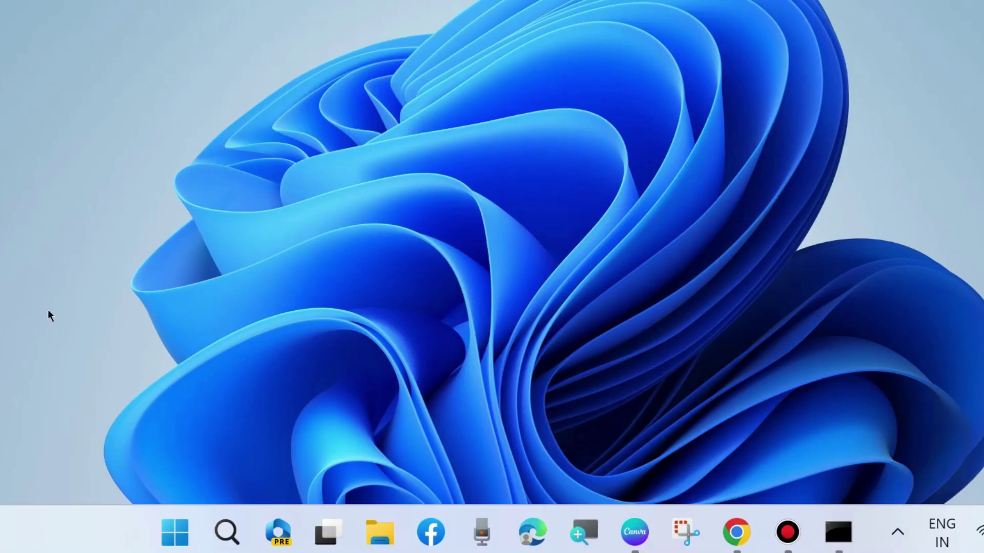
- Try running the misspelled wsrest.exe from the Run box and dismiss the cannot-find error
right_click(174, 536)
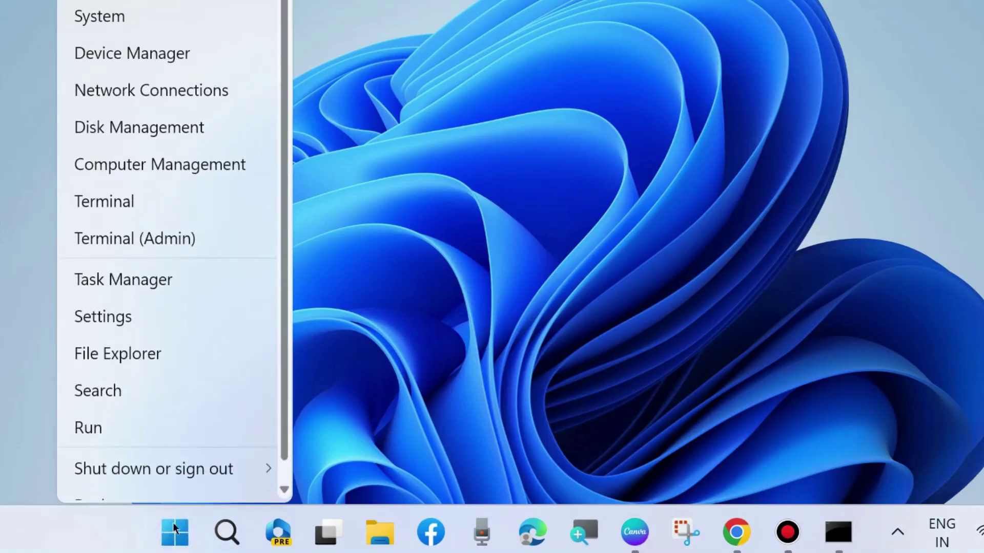
click(123, 429)
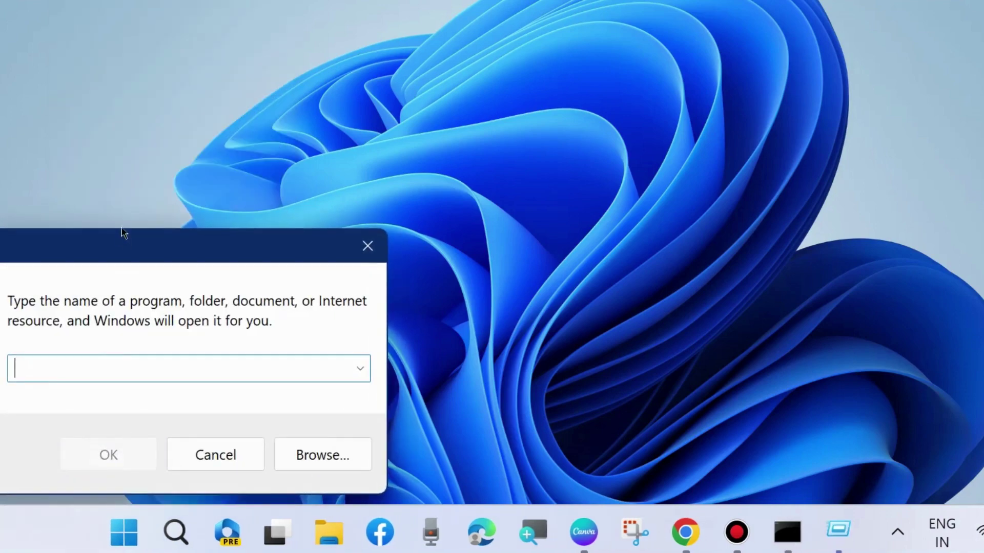
drag(124, 250, 497, 89)
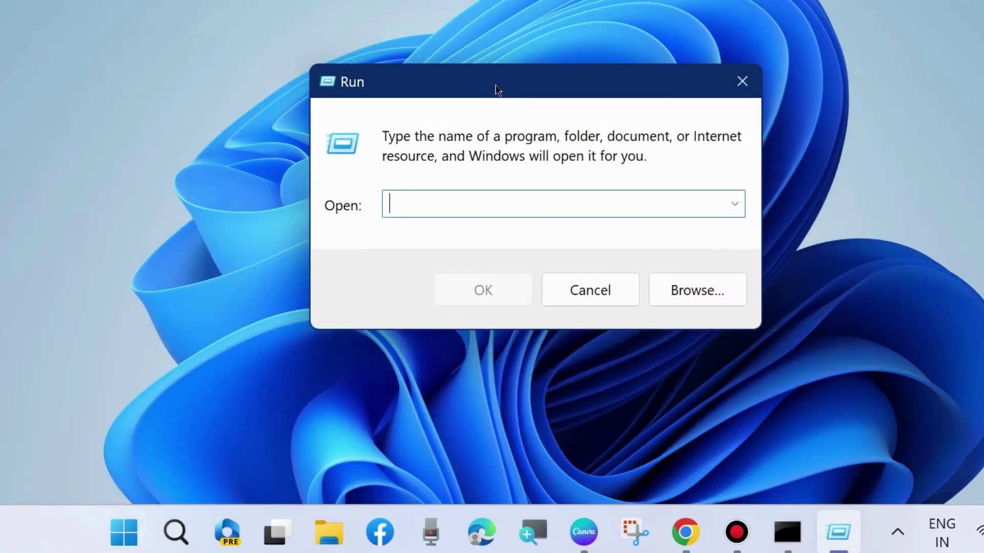
text(wsres)
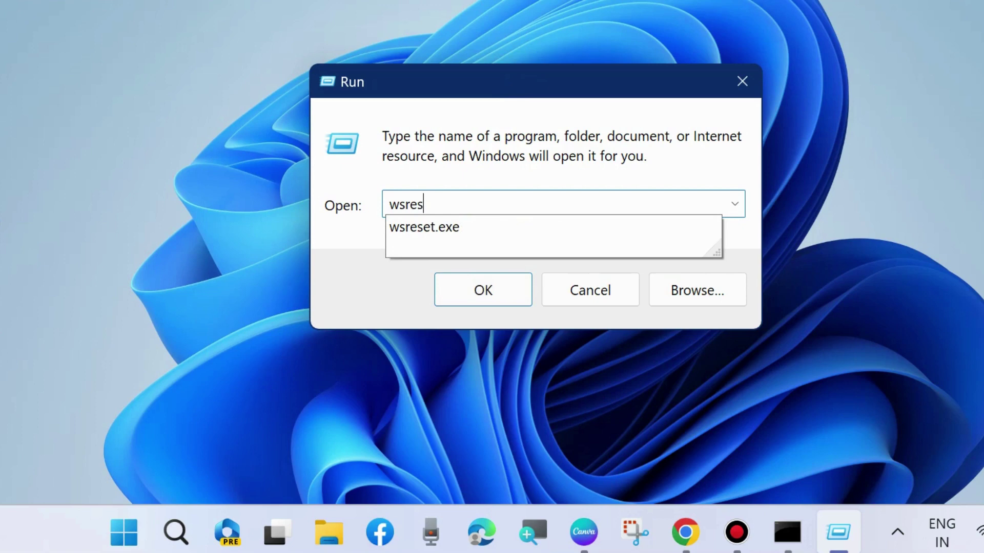
text(t.)
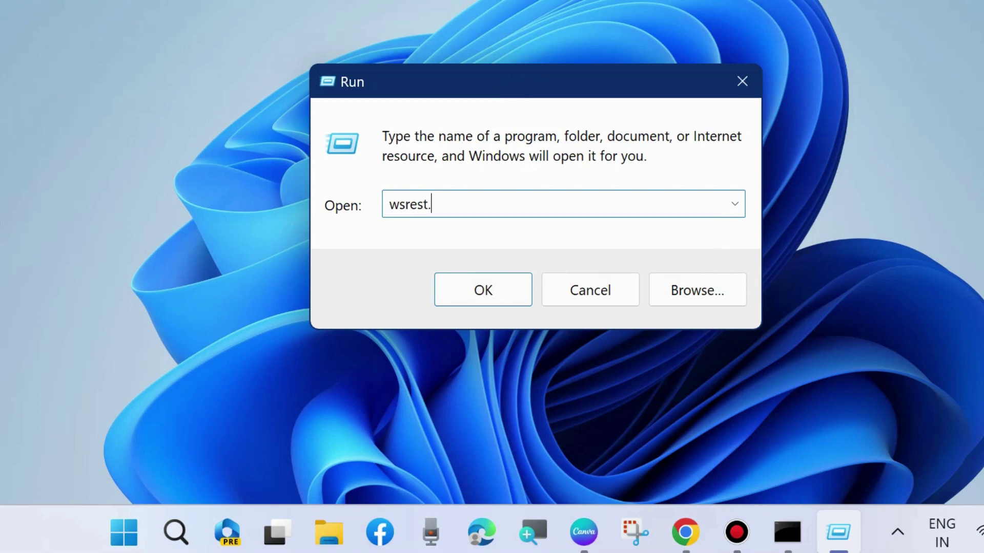
text(exe)
drag(385, 205, 529, 210)
click(474, 209)
click(506, 289)
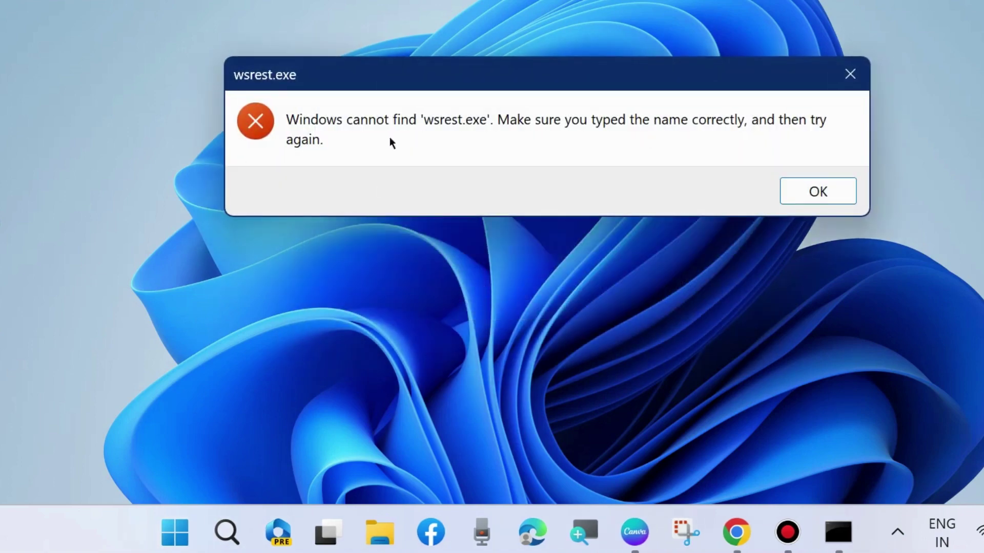
click(823, 194)
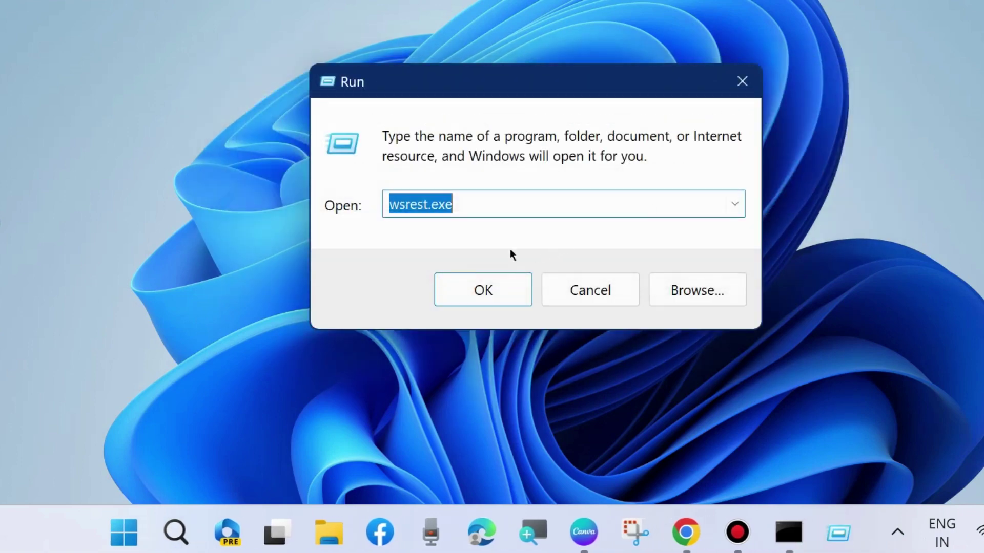
- Insert the missing 'e' to correct the command to wsreset.exe and run it
click(422, 214)
text(e)
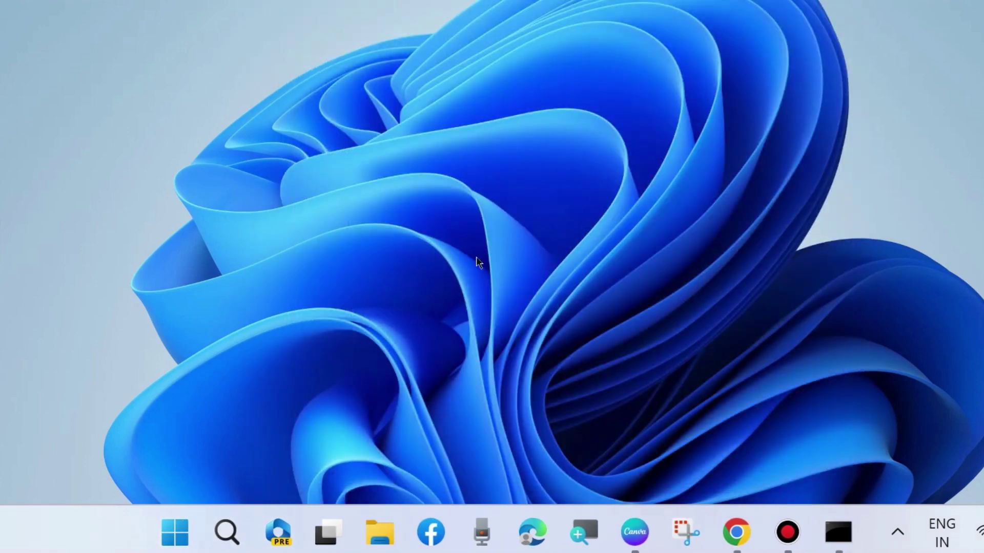
- Launch Windows Settings from the Start right-click menu and open the System page
right_click(189, 526)
click(129, 314)
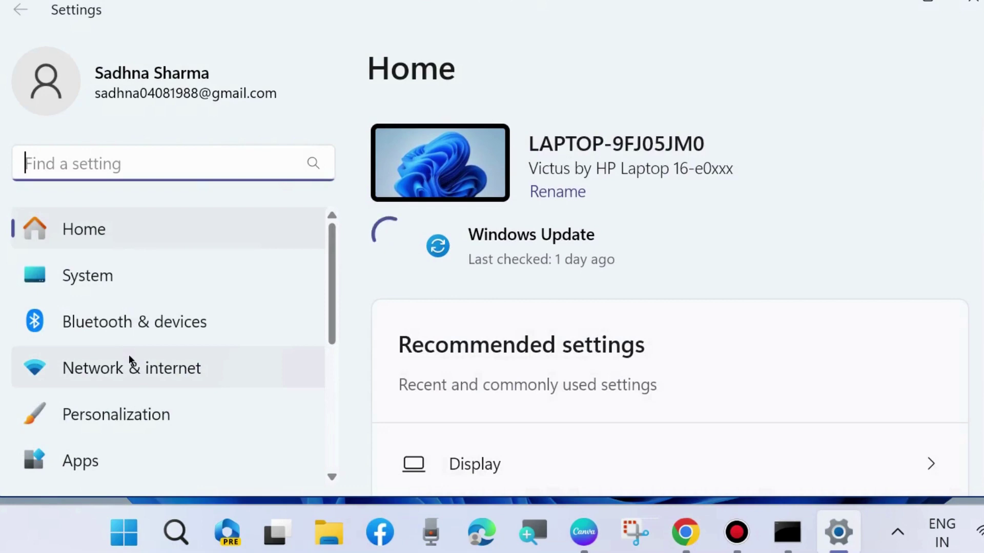
click(90, 273)
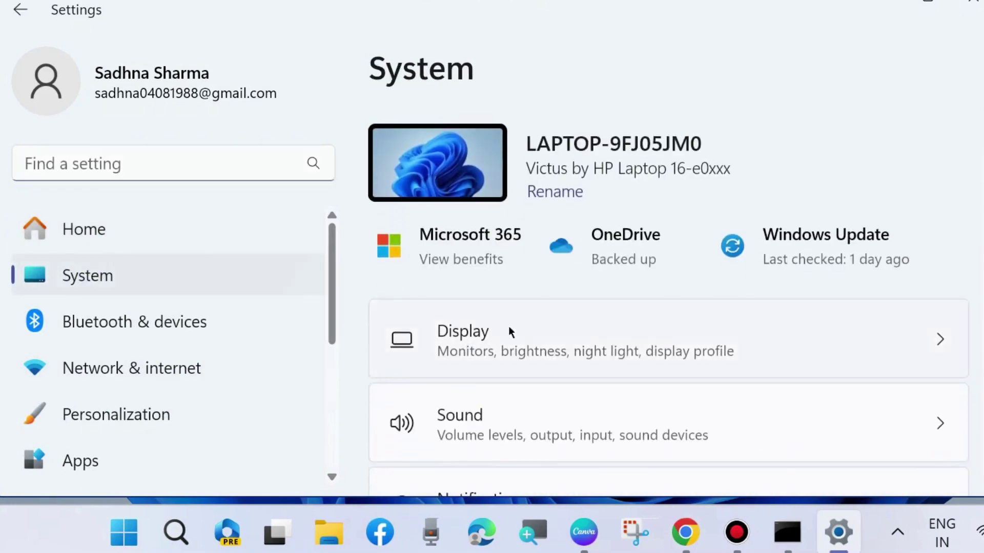
scroll(509, 332, down, 6)
scroll(508, 333, down, 3)
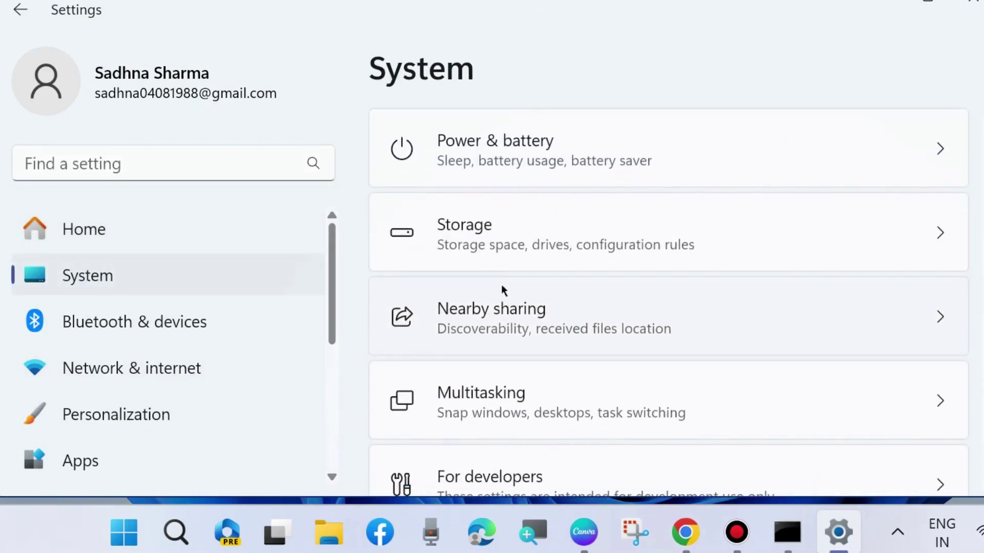
- Open Storage and locate Temporary files (3.39 GB) in the usage list
click(489, 231)
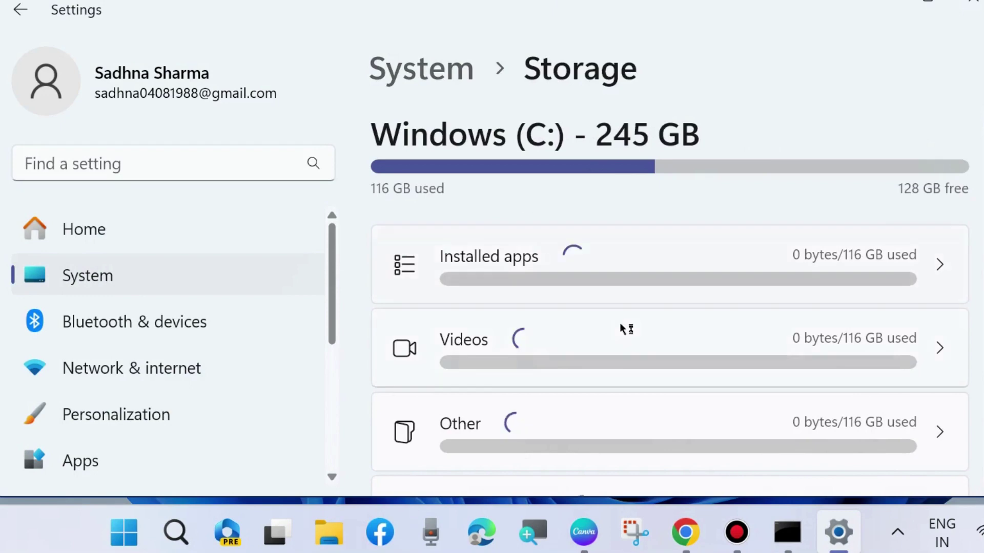
scroll(619, 328, down, 5)
scroll(620, 328, down, 8)
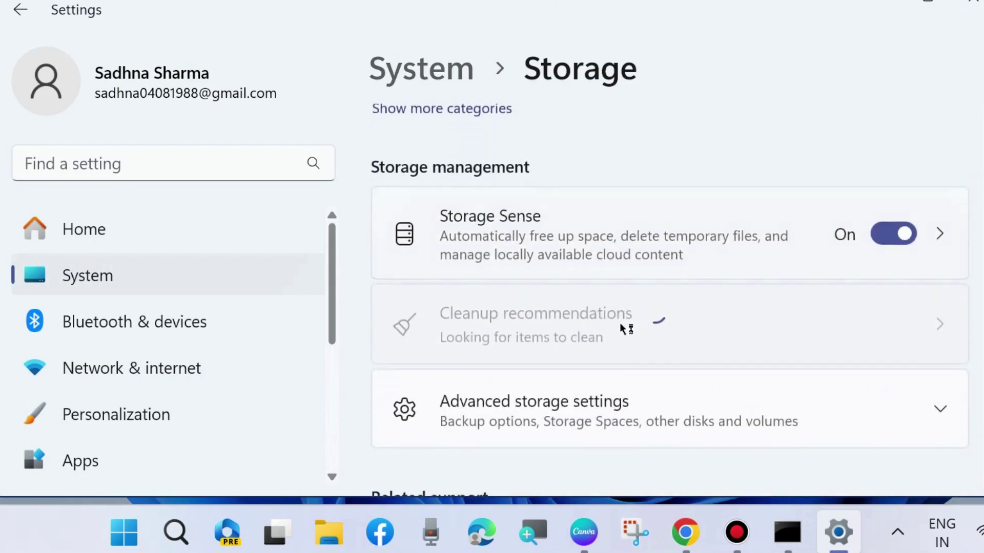
scroll(619, 322, down, 2)
scroll(619, 323, up, 5)
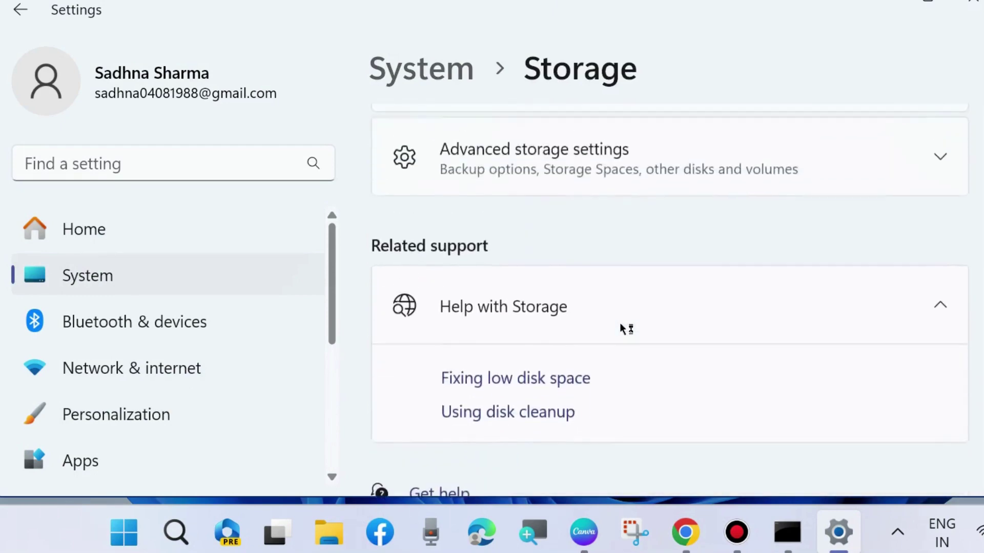
scroll(618, 329, up, 5)
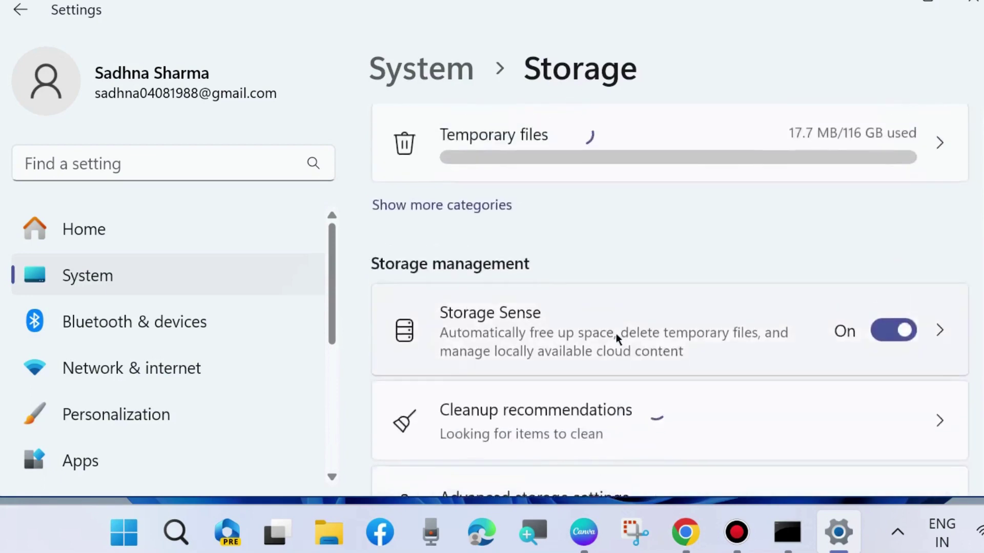
scroll(616, 334, down, 1)
scroll(616, 334, down, 1)
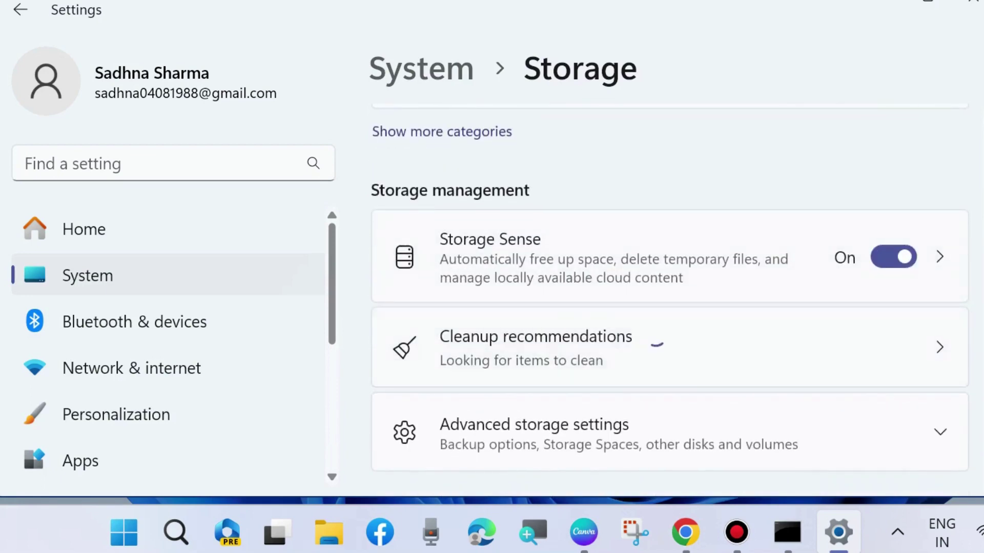
scroll(664, 332, up, 4)
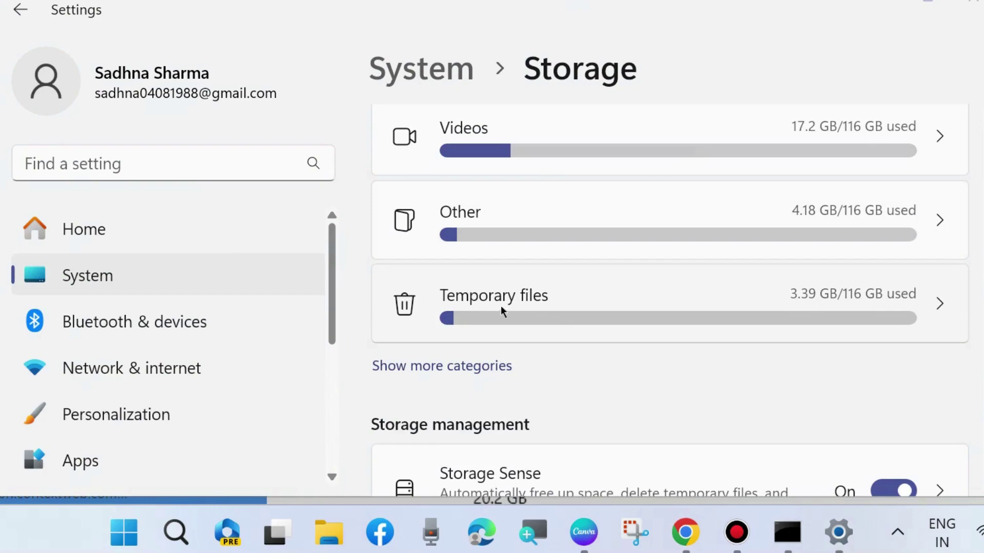
- Open the Temporary files list and review the removable items, 4.90 GB selected
click(940, 305)
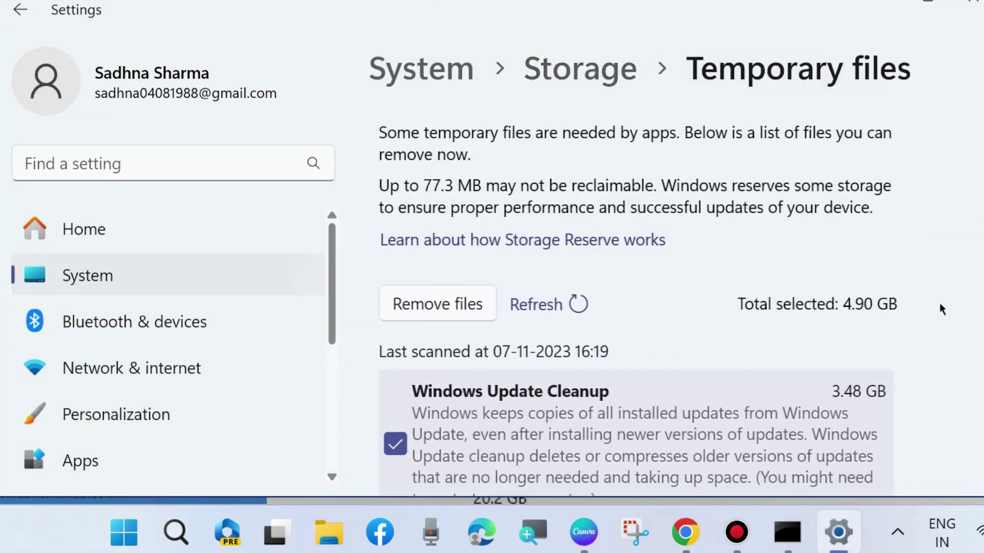
scroll(439, 378, down, 4)
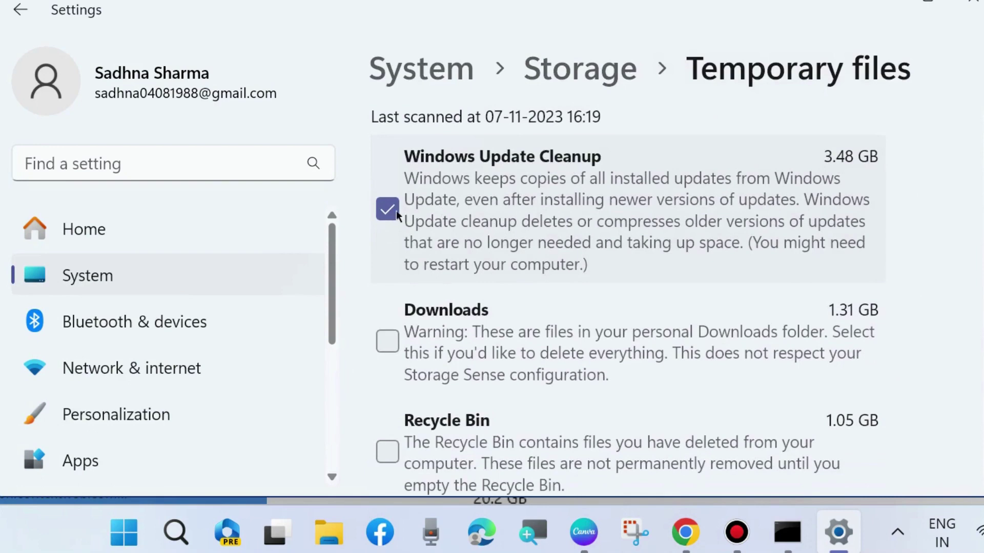
scroll(452, 271, down, 2)
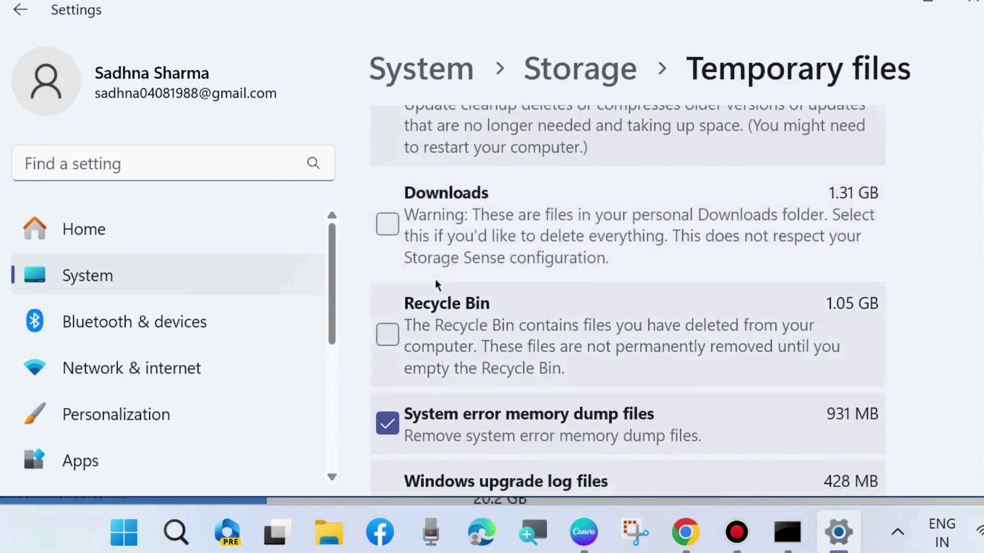
scroll(435, 278, down, 1)
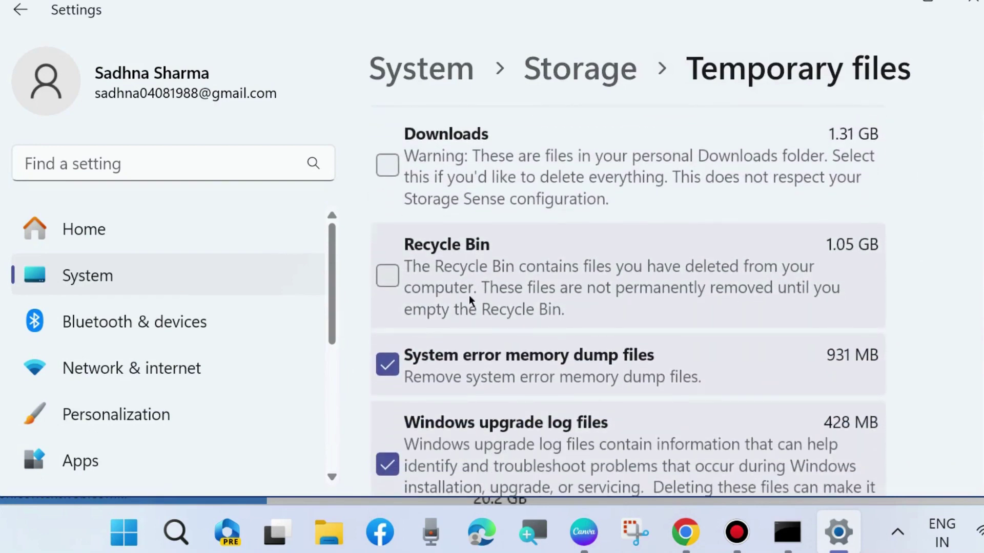
scroll(470, 297, down, 2)
scroll(594, 320, down, 3)
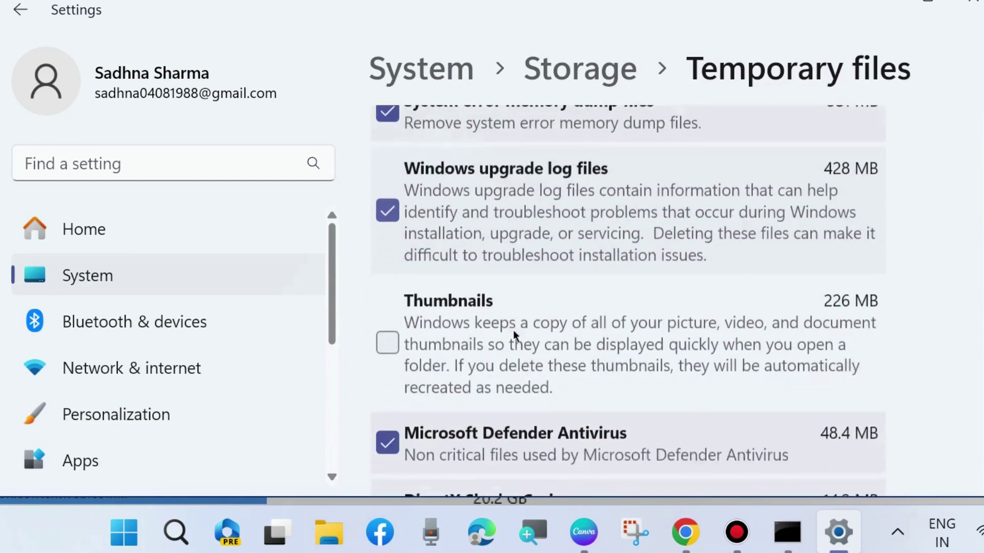
scroll(466, 327, down, 3)
scroll(519, 346, down, 7)
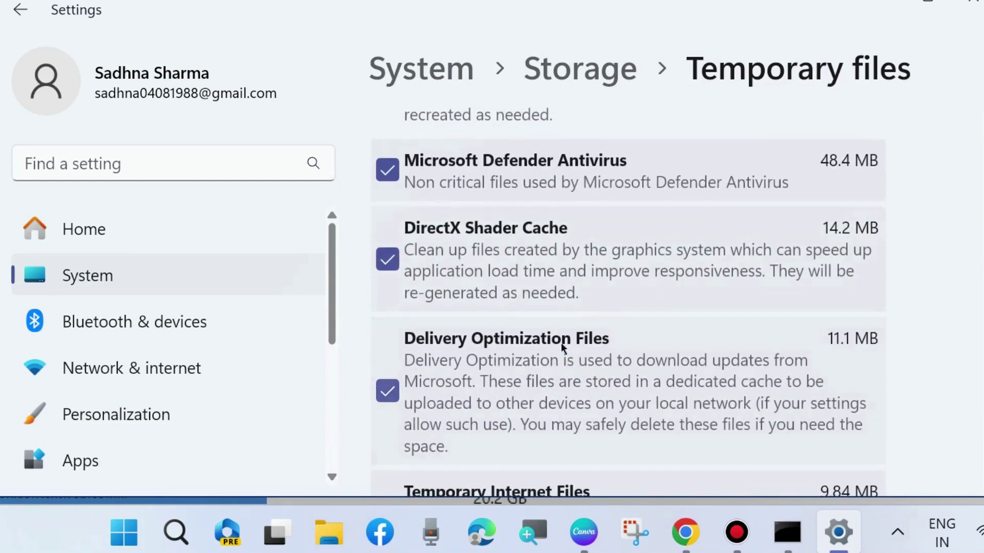
scroll(548, 346, down, 1)
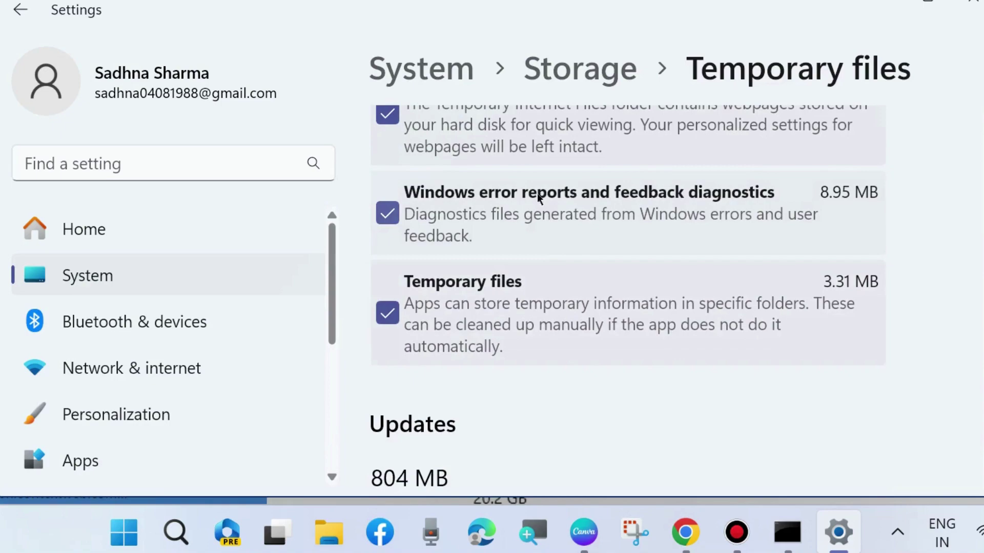
scroll(477, 322, down, 2)
- Close Settings and minimize the tutorial browser window to reveal the desktop
scroll(444, 325, down, 1)
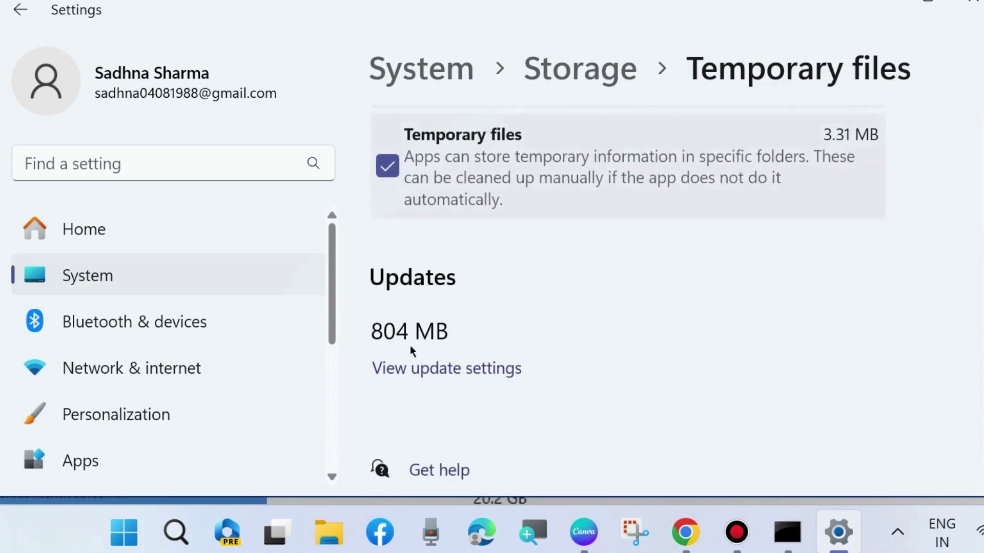
scroll(535, 328, up, 20)
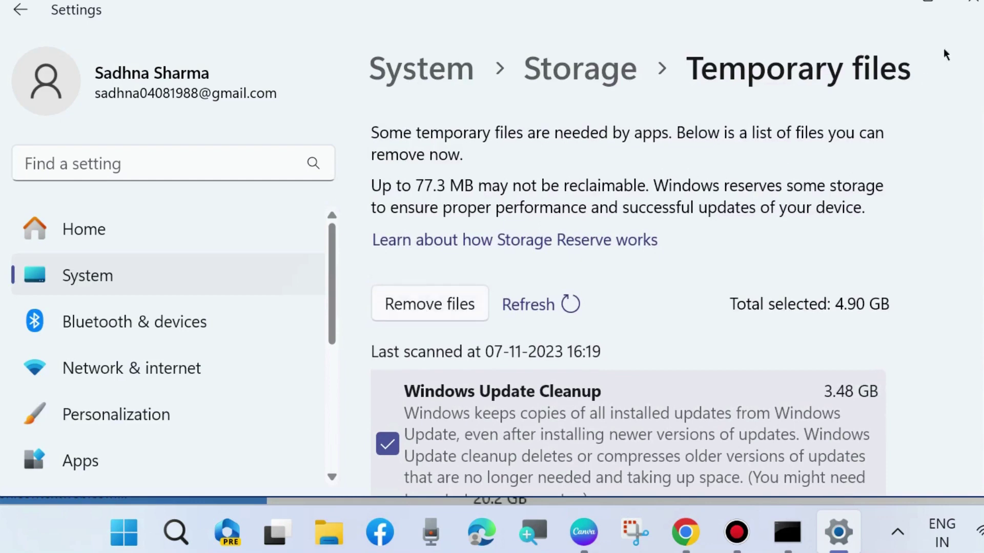
click(970, 6)
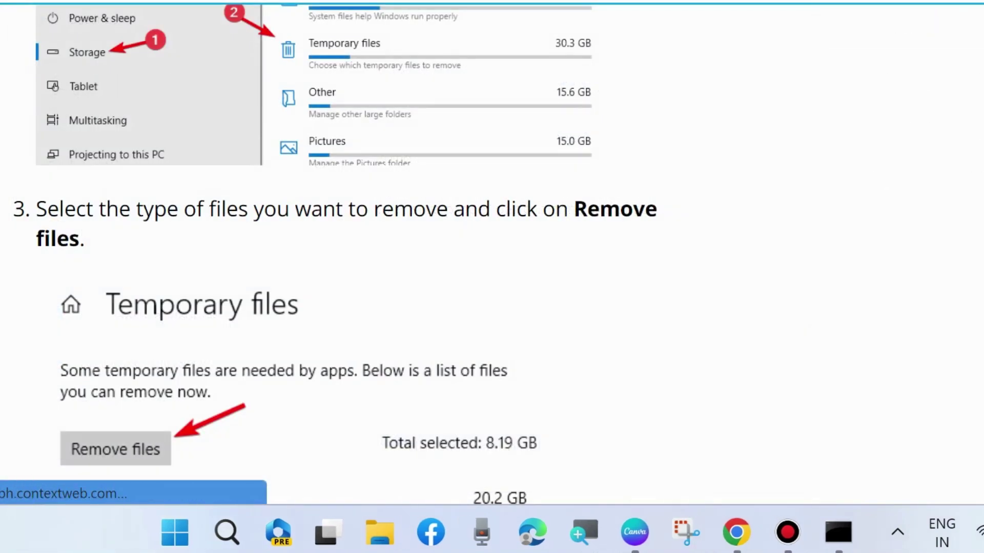
click(736, 533)
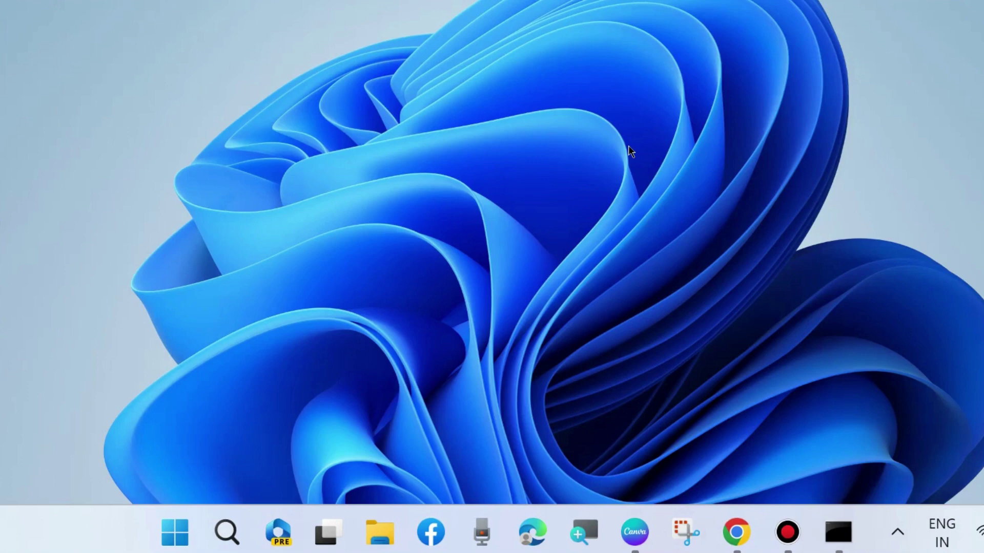
- Search for and launch Disk Cleanup on the Windows (C:) drive
click(224, 528)
text(disk)
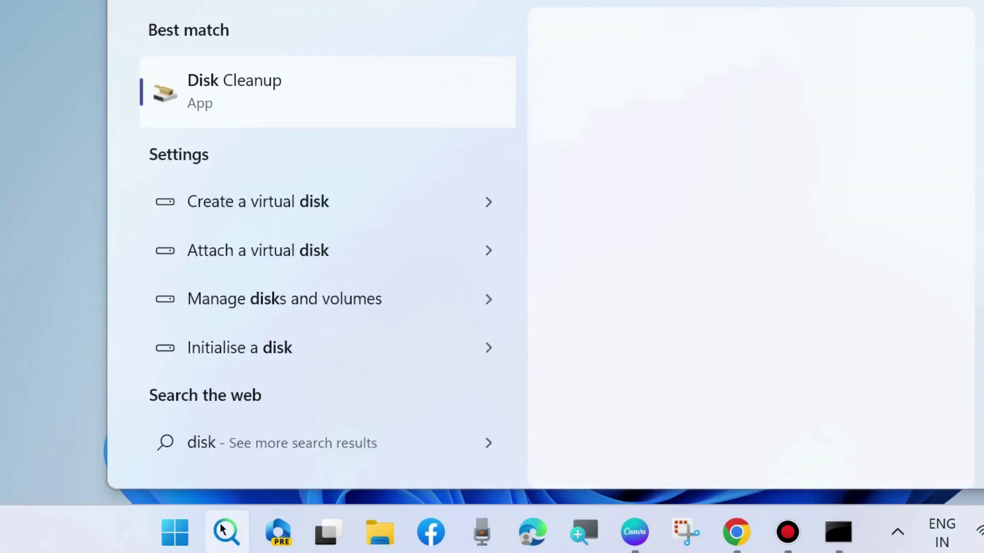
text( cleanu)
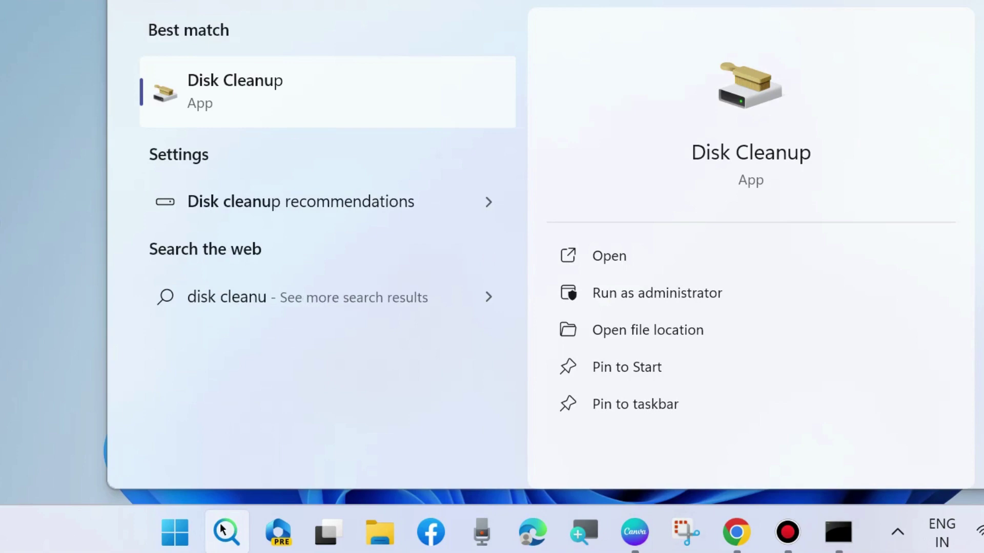
text(p)
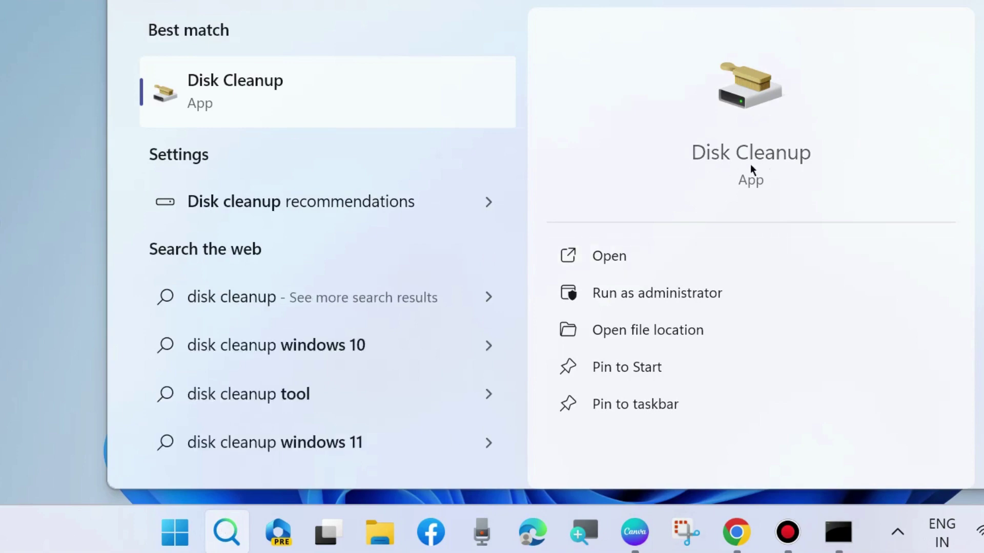
click(610, 255)
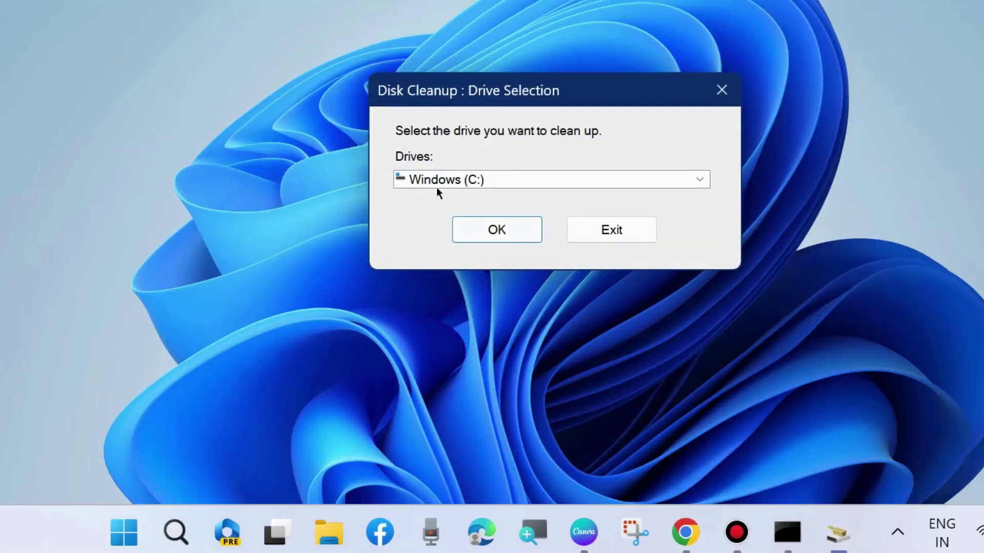
click(500, 229)
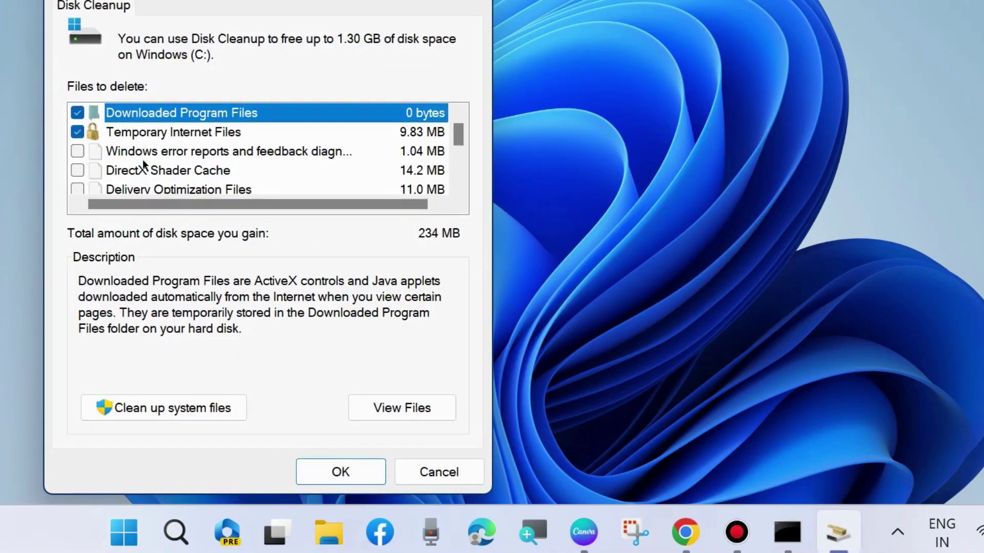
- Tick Temporary files and Recycle Bin for cleanup and confirm
scroll(82, 169, down, 3)
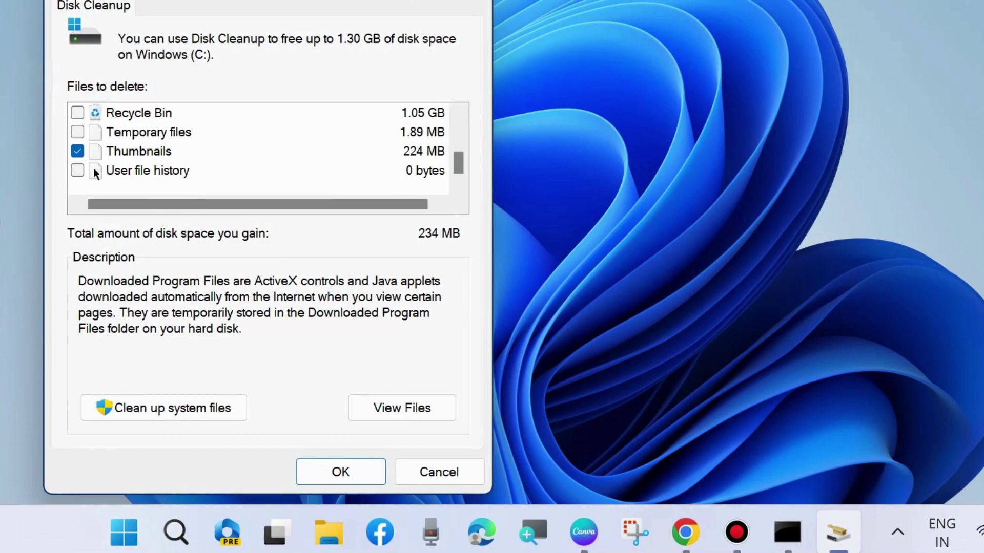
click(78, 132)
click(78, 113)
scroll(182, 177, up, 5)
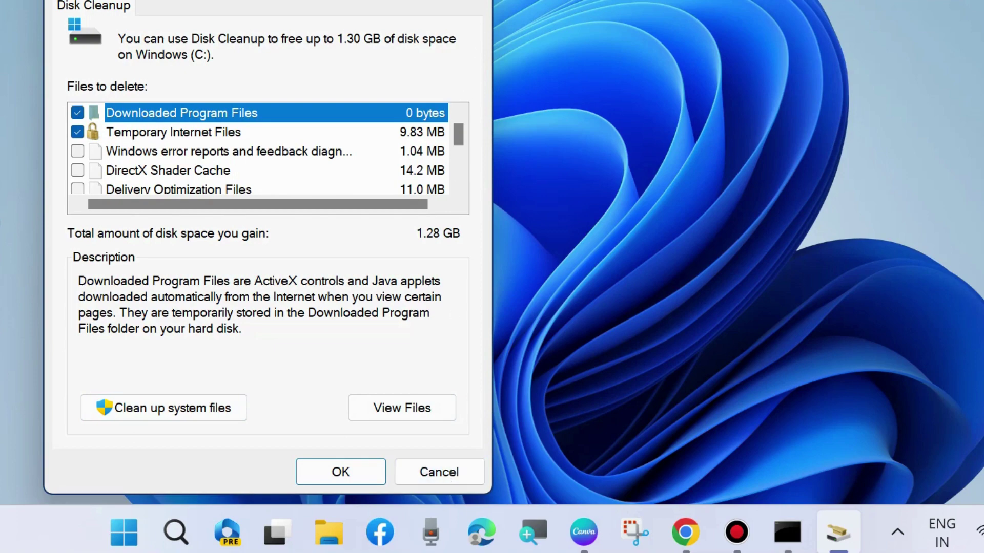
key(Escape)
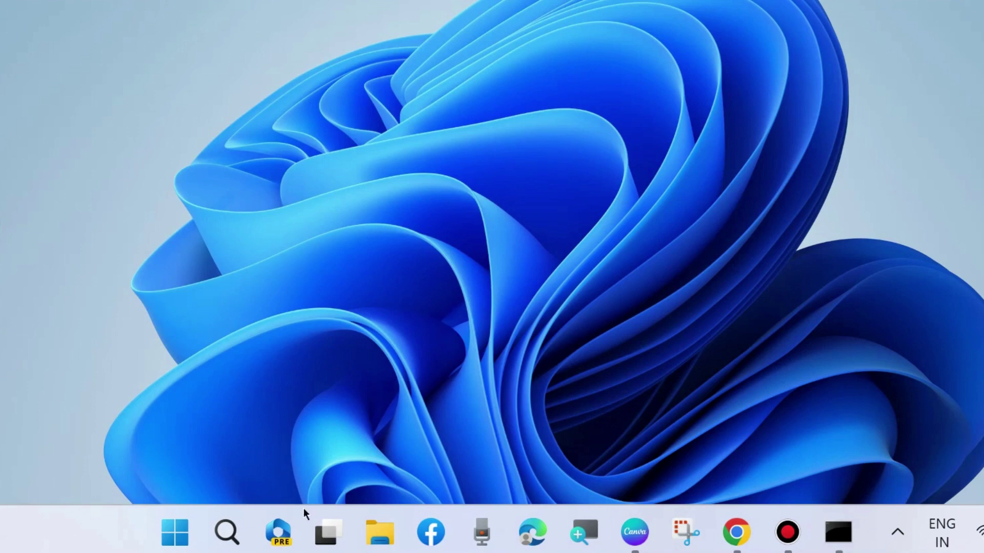
- Search 'cmd' and launch Command Prompt as administrator
click(223, 533)
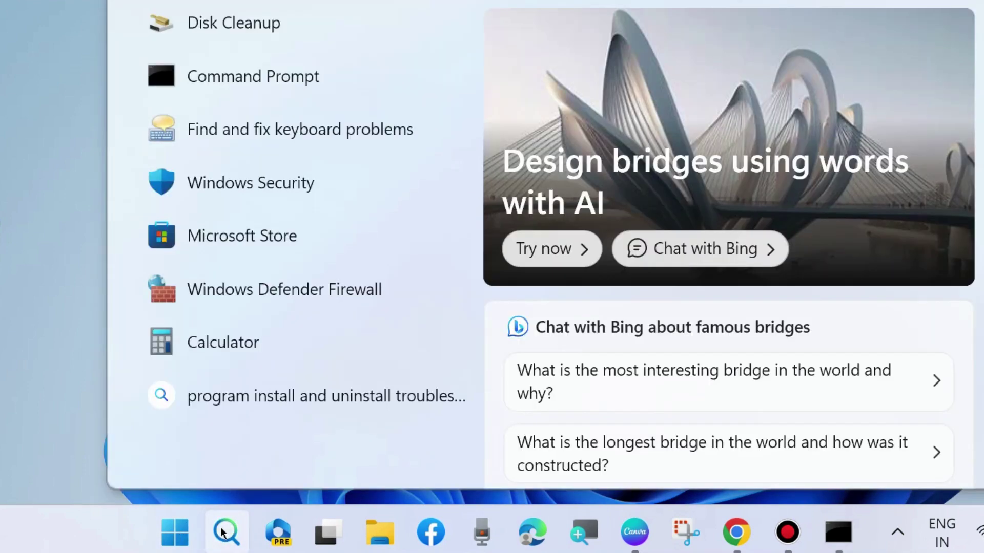
text(cmd)
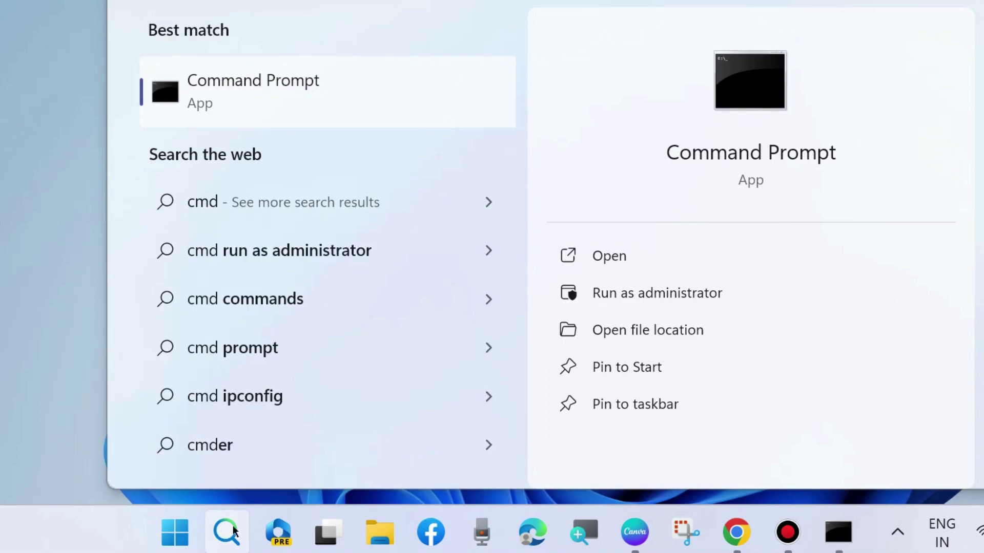
click(663, 294)
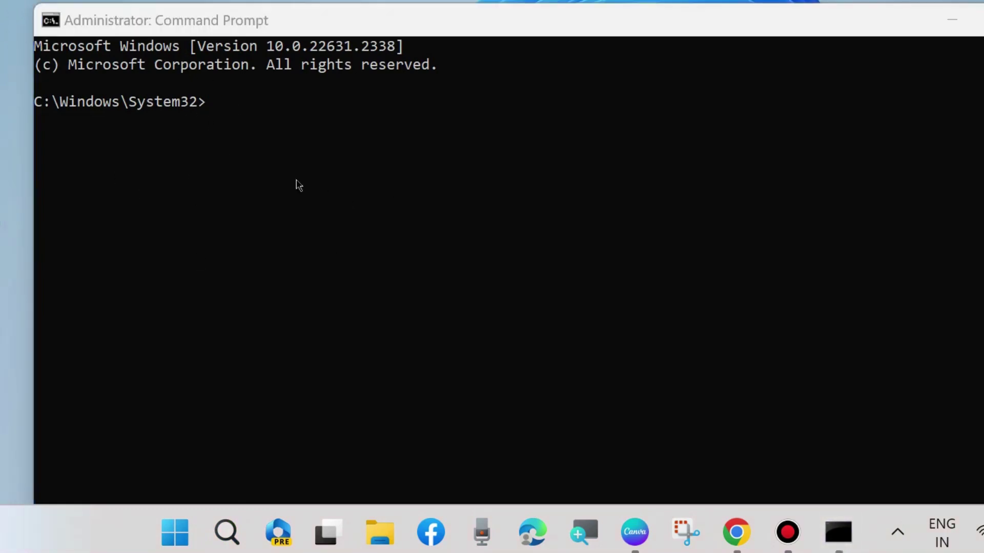
- Run ipconfig /flushdns to flush the DNS resolver cache
click(211, 110)
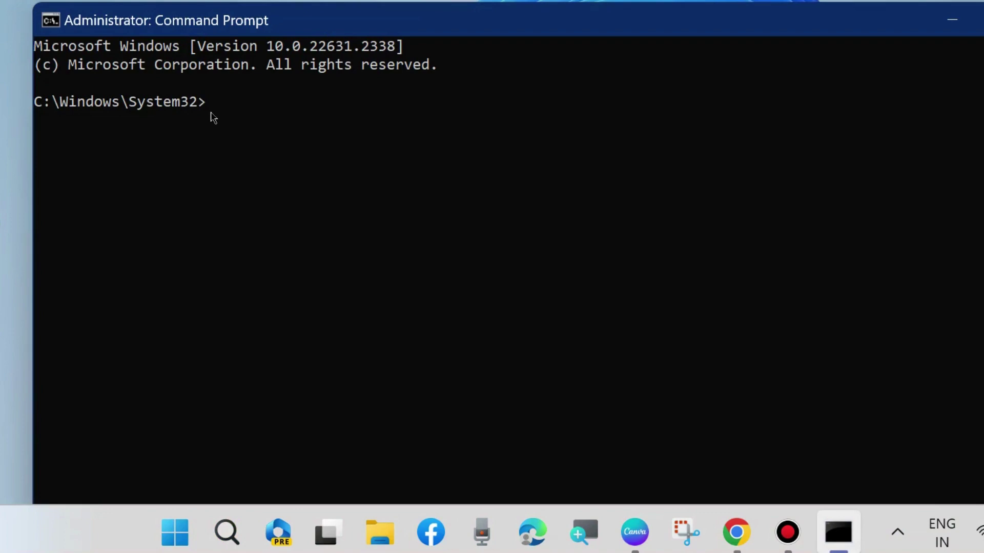
text(ipconfig /)
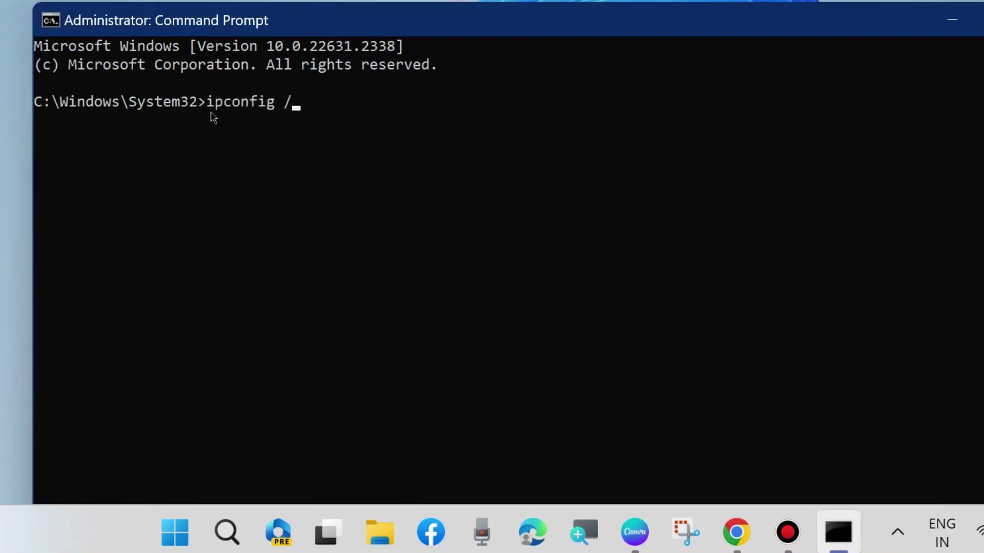
text(flushdns)
key(Return)
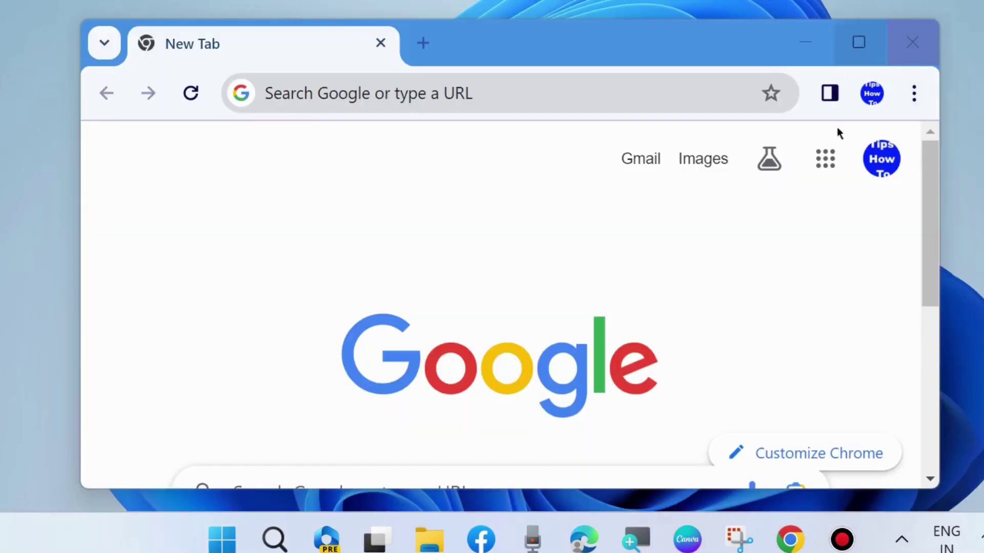
- Go from Chrome's main menu to Settings, then to the Privacy and security section
click(914, 95)
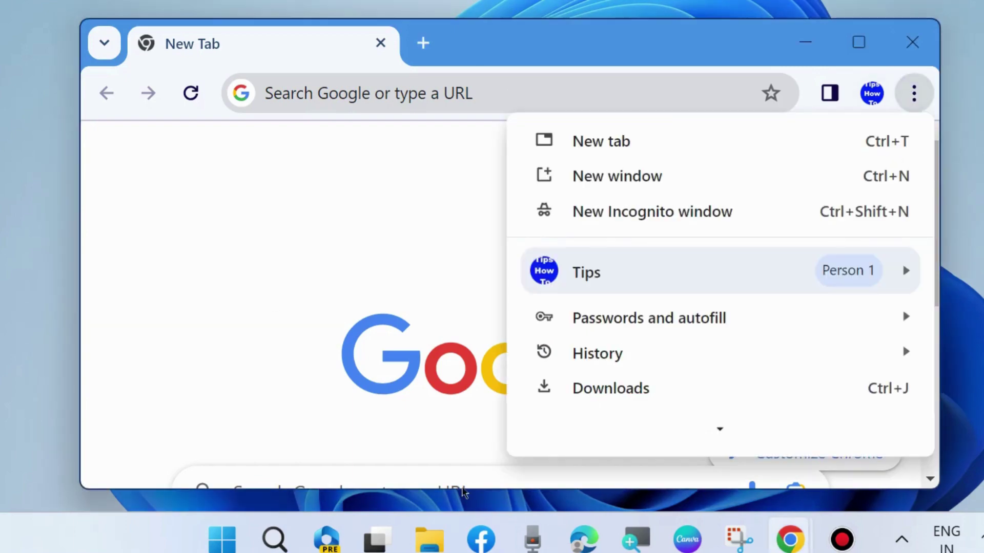
mouse_move(589, 435)
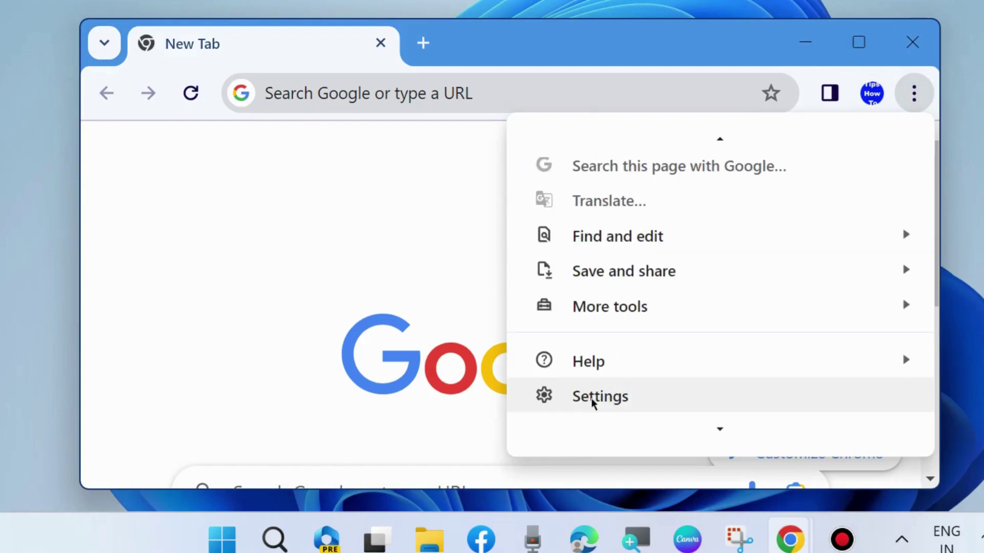
click(589, 400)
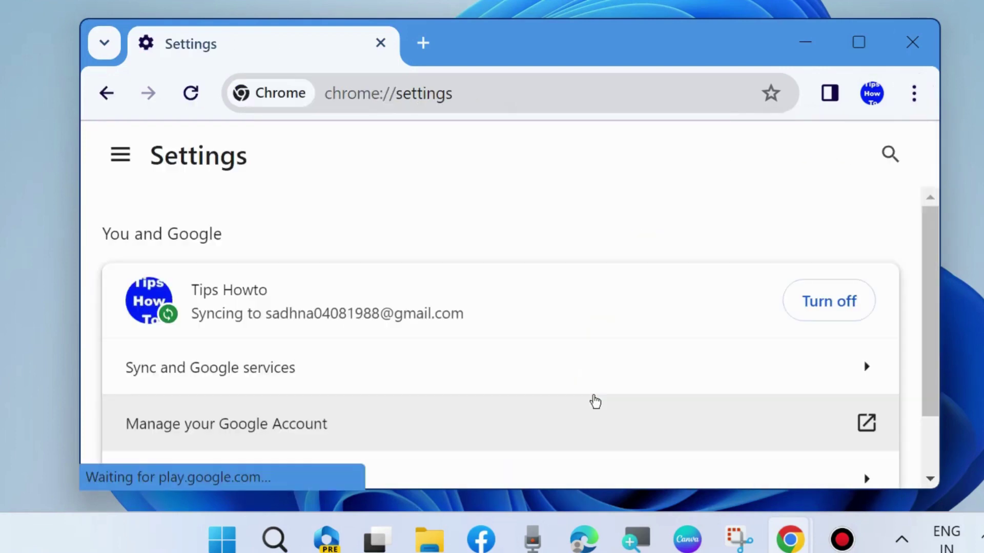
click(125, 162)
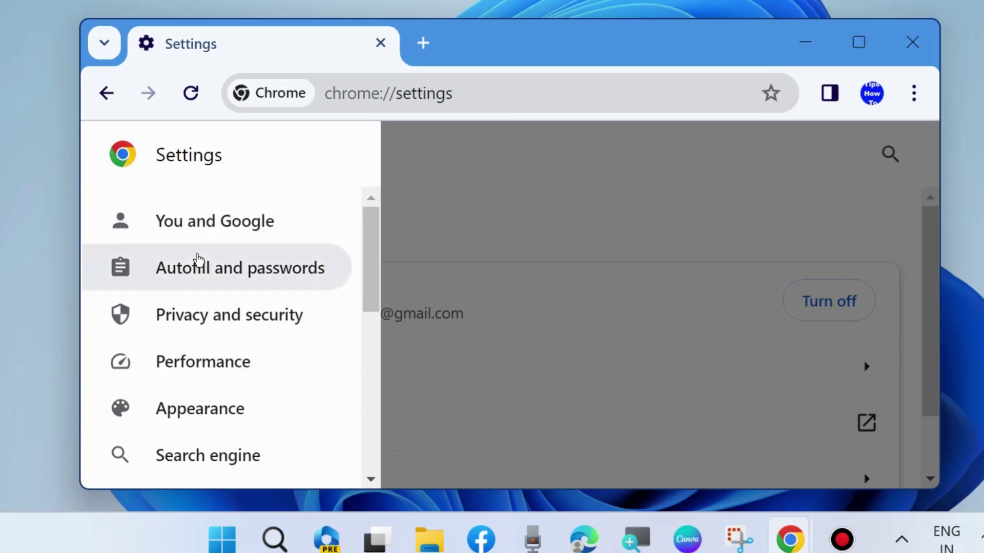
click(218, 320)
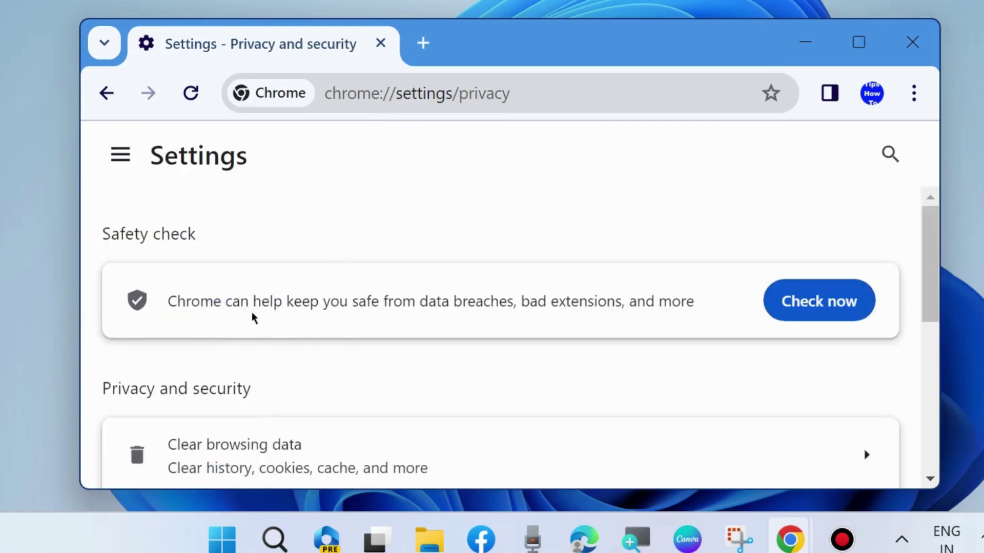
scroll(252, 318, down, 4)
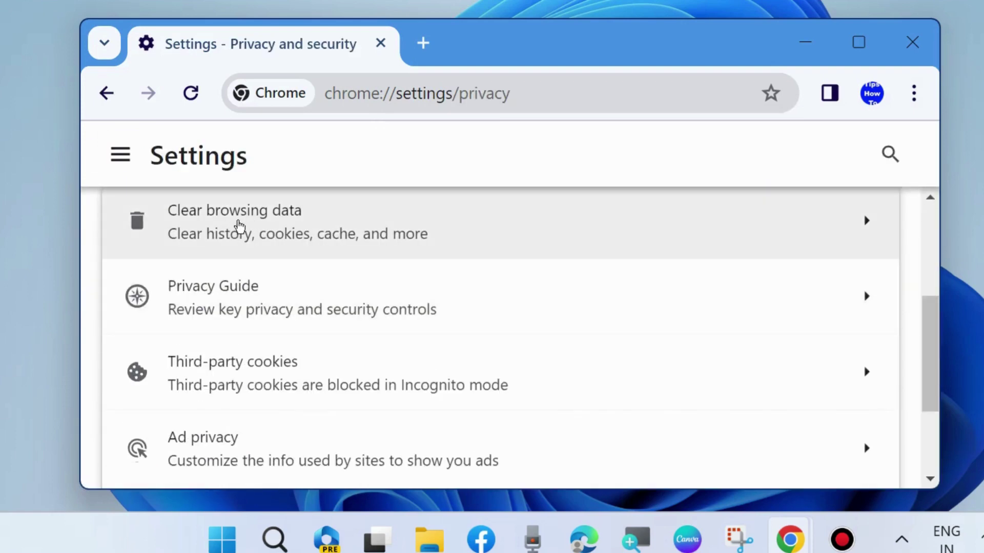
- Open Clear browsing data for All time with history, cookies and 520 MB cached files
click(239, 226)
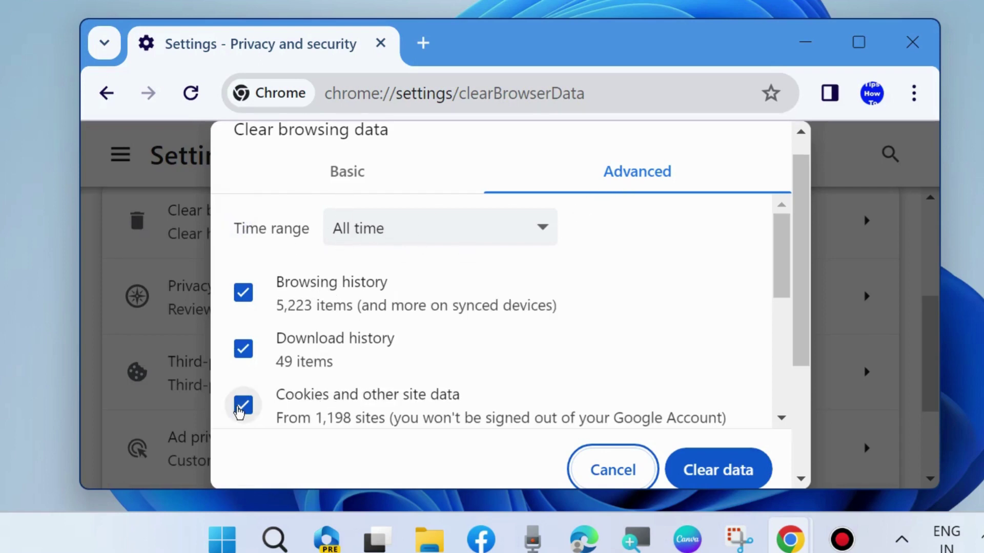
scroll(239, 410, down, 3)
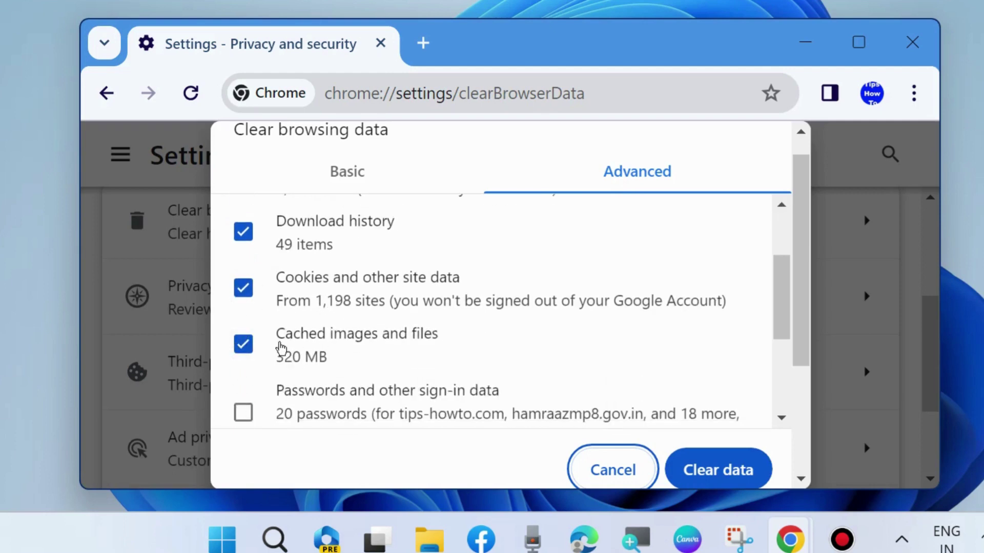